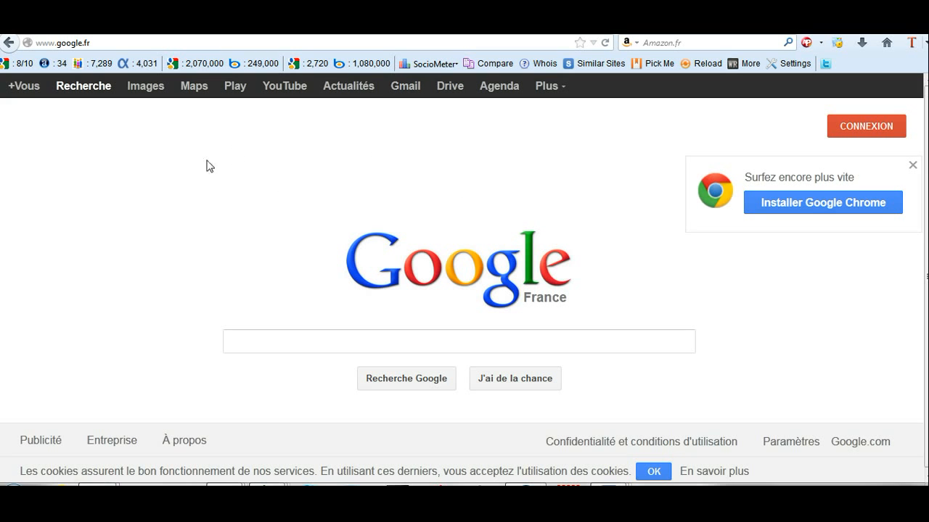
Step: Go from Gmail's sign-in page to the 'Créer un compte' Google signup form
{"action": "left_click", "coordinate": [399, 88]}
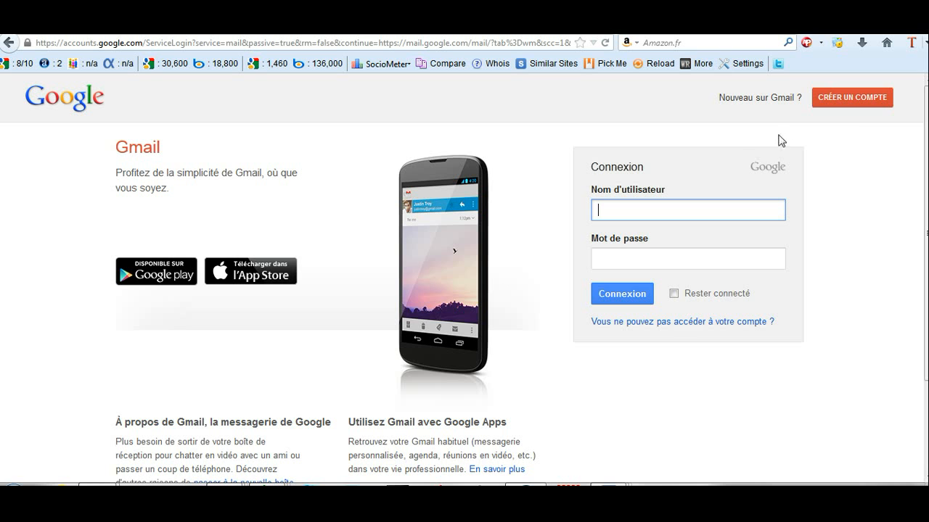
{"action": "left_click", "coordinate": [837, 98]}
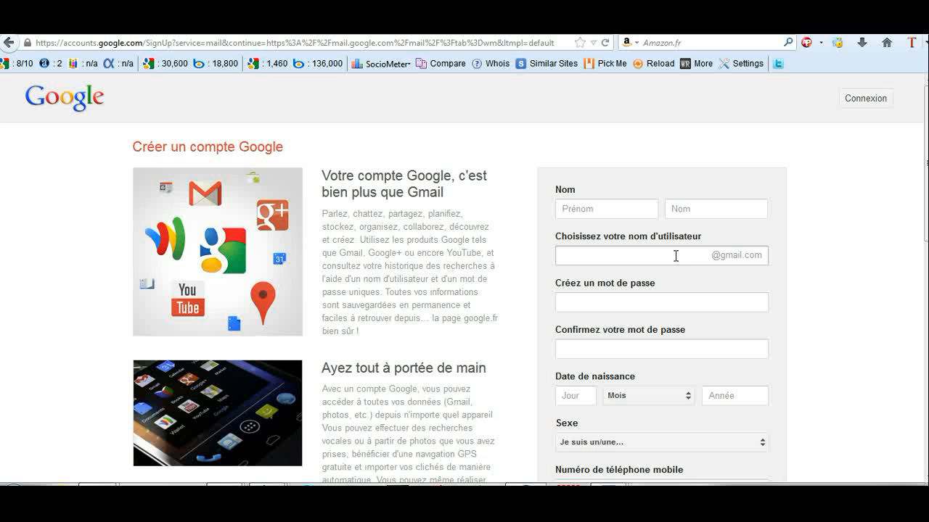
{"action": "left_click", "coordinate": [640, 256]}
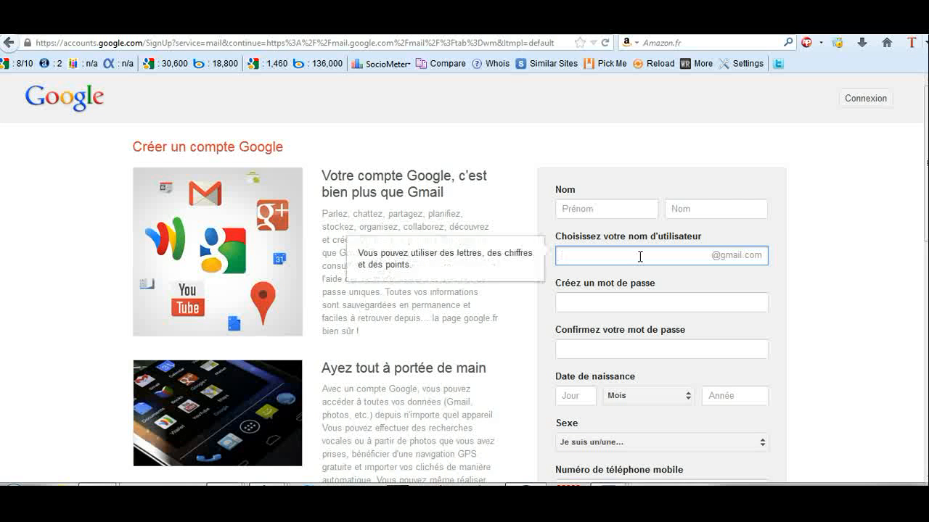
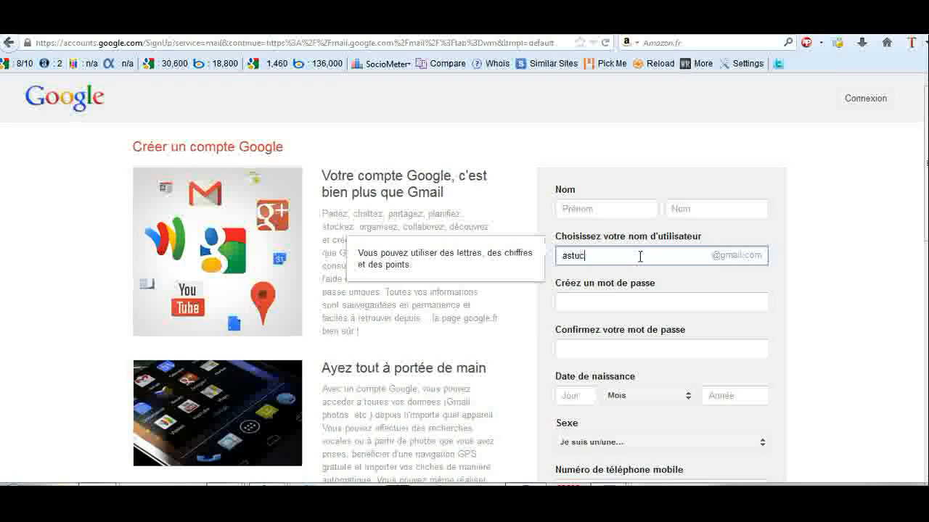
{"action": "left_click", "coordinate": [668, 298]}
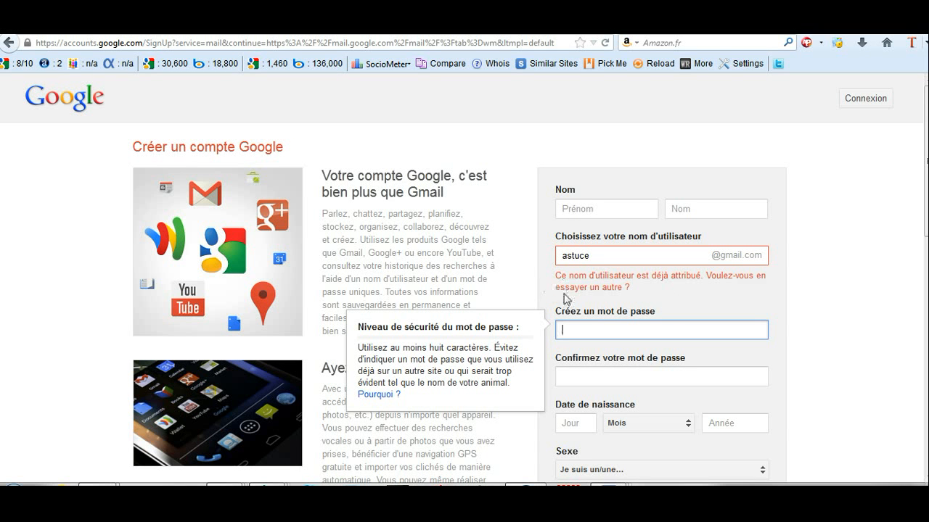
{"action": "left_click", "coordinate": [608, 255]}
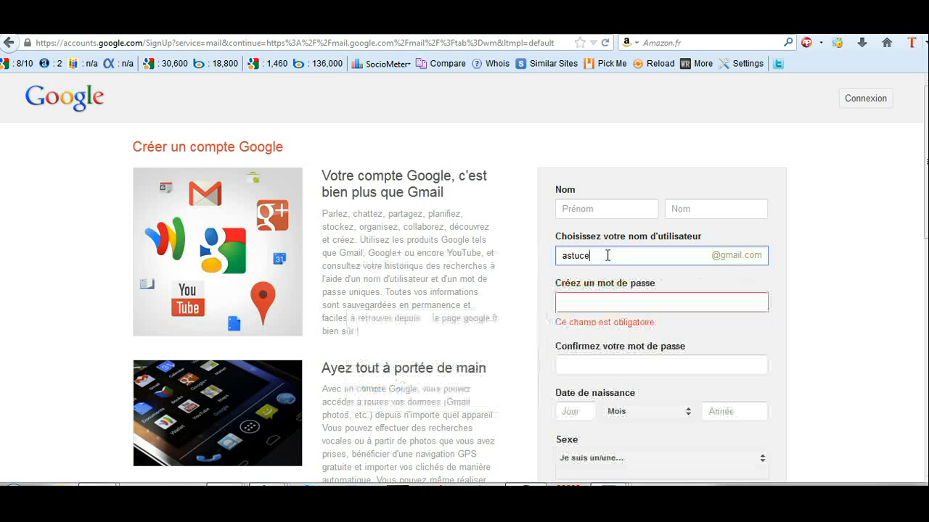
{"action": "key", "text": "Tab"}
{"action": "type", "text": "••"}
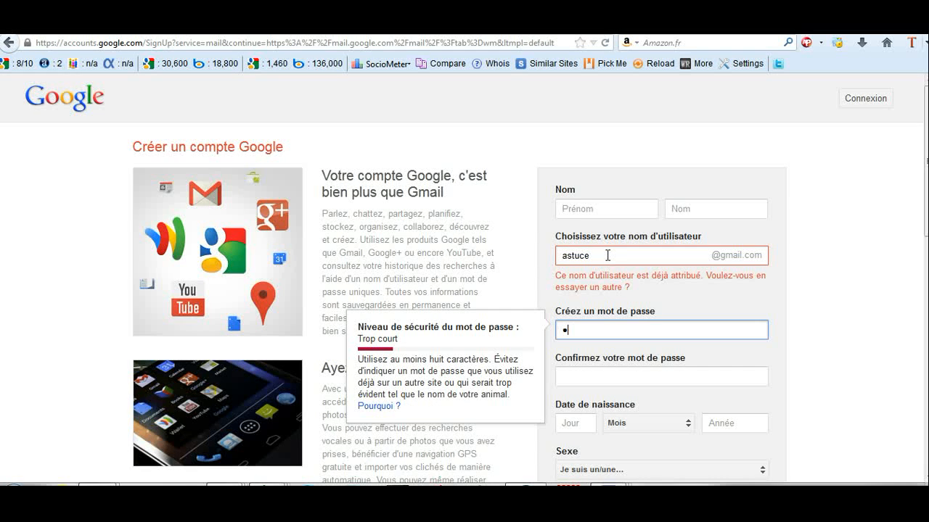
{"action": "left_click", "coordinate": [602, 255]}
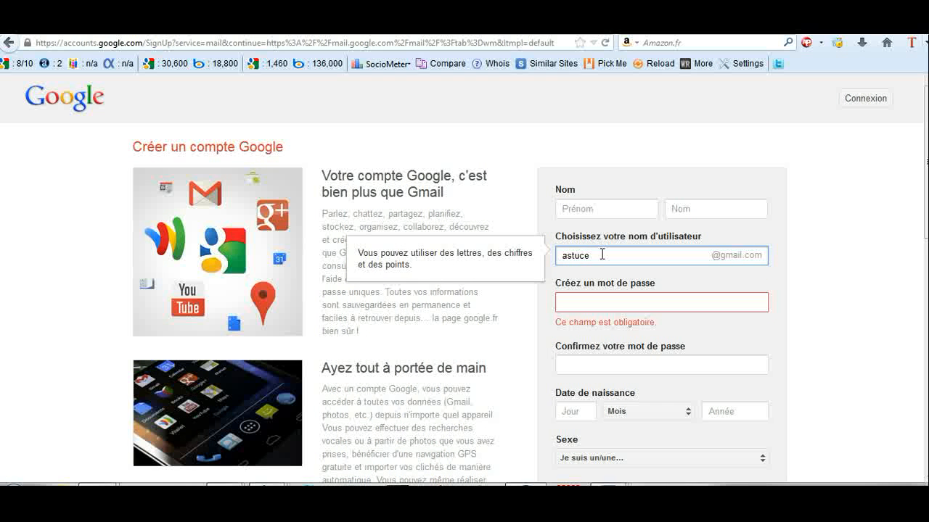
{"action": "key", "text": "Tab"}
{"action": "left_click", "coordinate": [602, 255]}
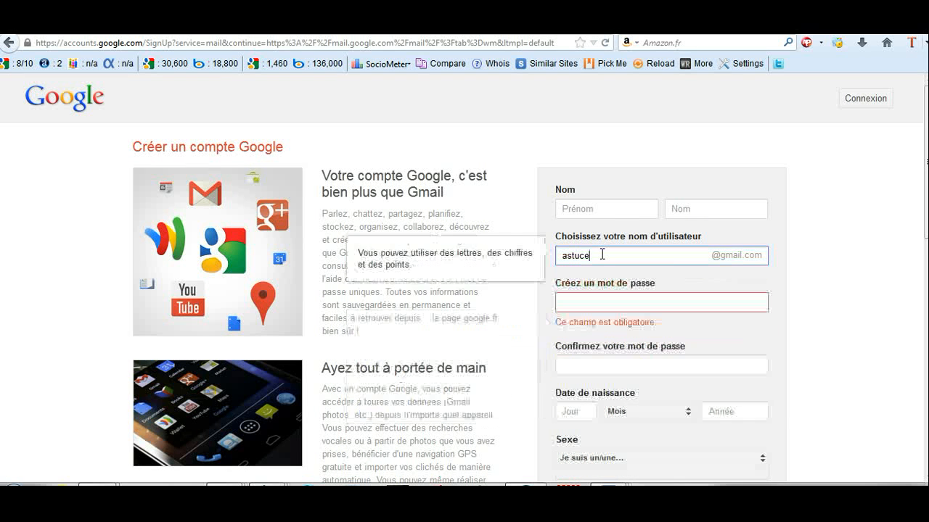
{"action": "key", "text": "Caps_Lock"}
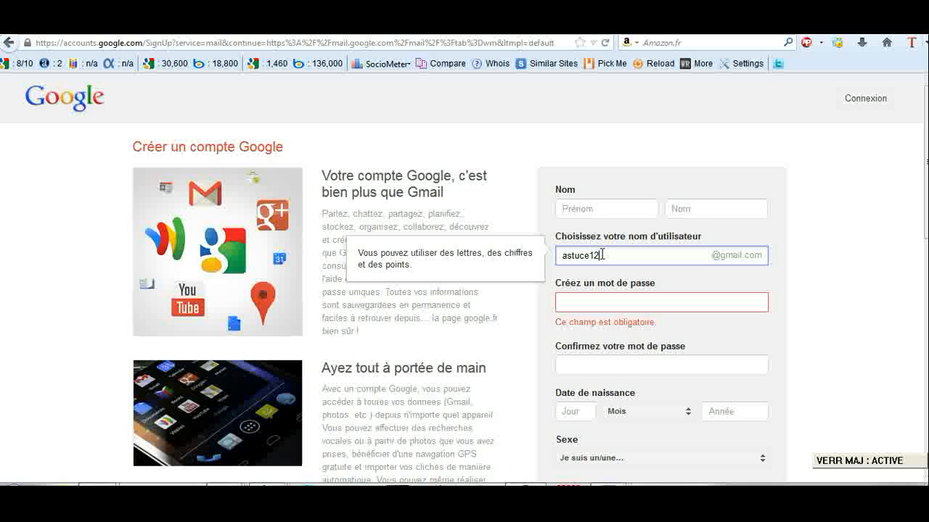
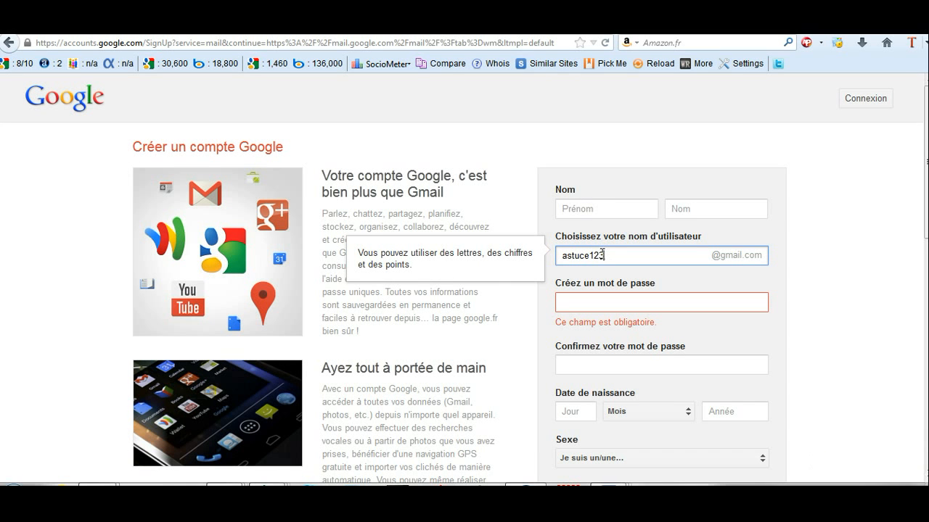
{"action": "key", "text": "Tab"}
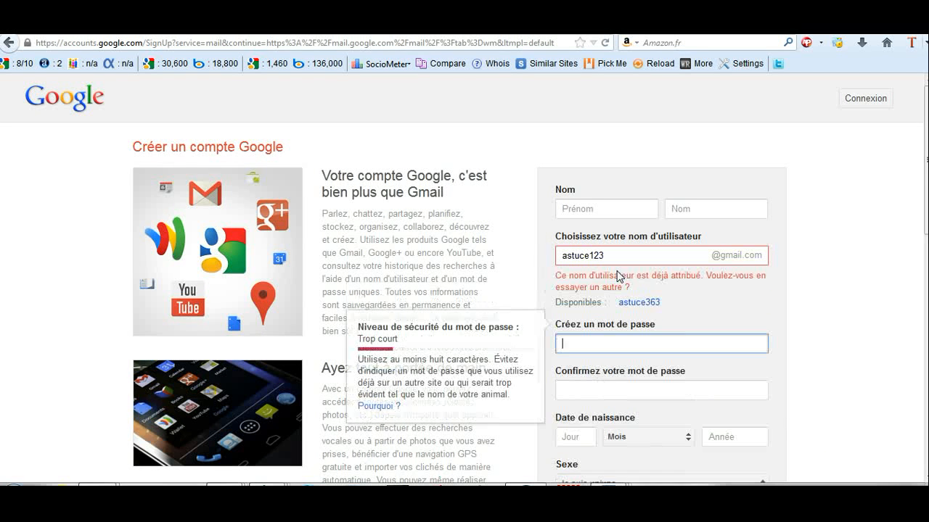
{"action": "left_click", "coordinate": [617, 251]}
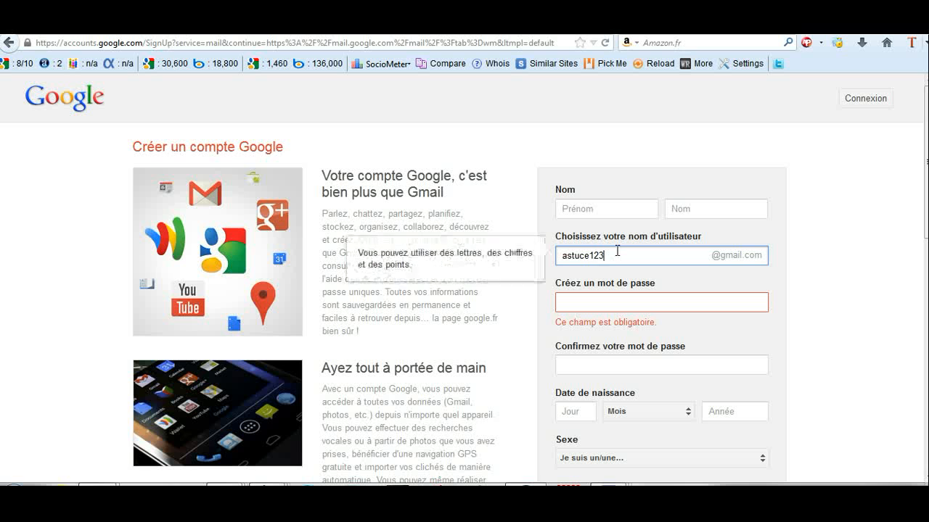
{"action": "key", "text": "Tab"}
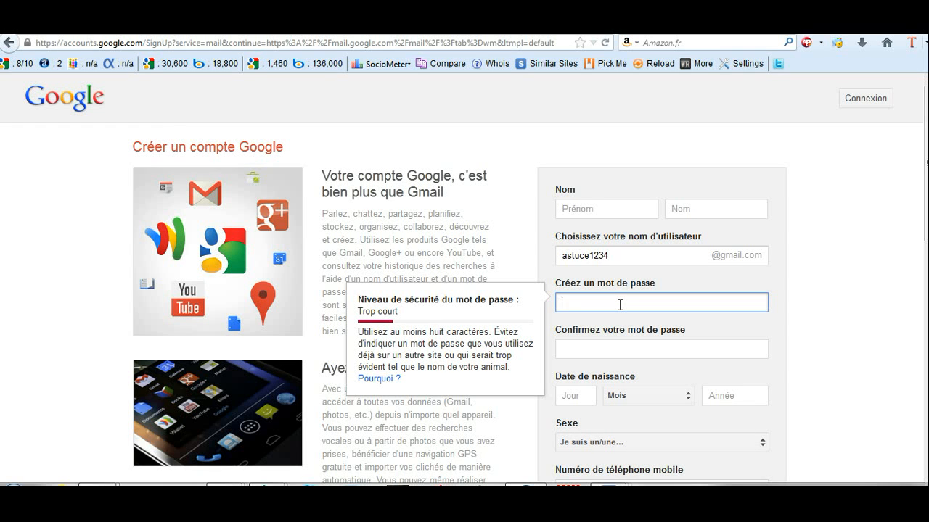
{"action": "type", "text": "•••••••••"}
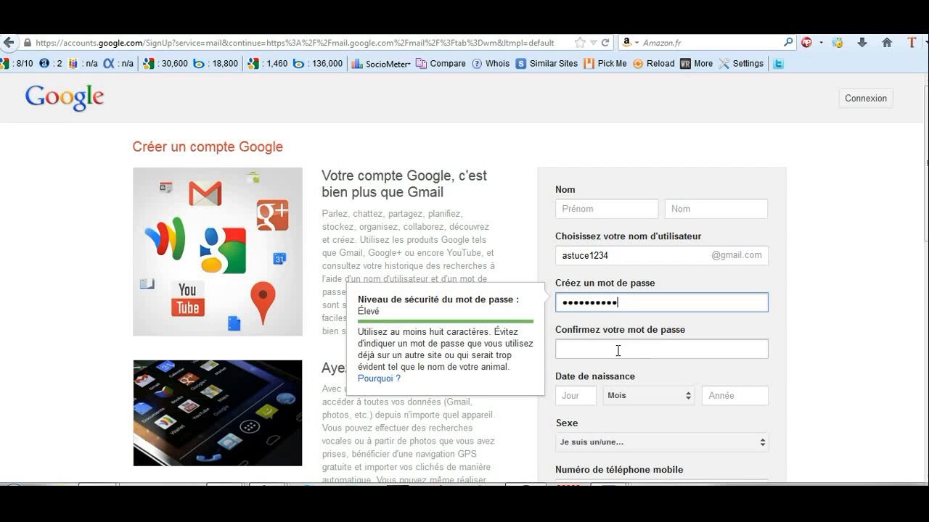
Step: Scroll down to the captcha, country (Maroc, +212) and terms part of the form
{"action": "scroll", "coordinate": [641, 217], "scroll_direction": "down", "scroll_amount": 1}
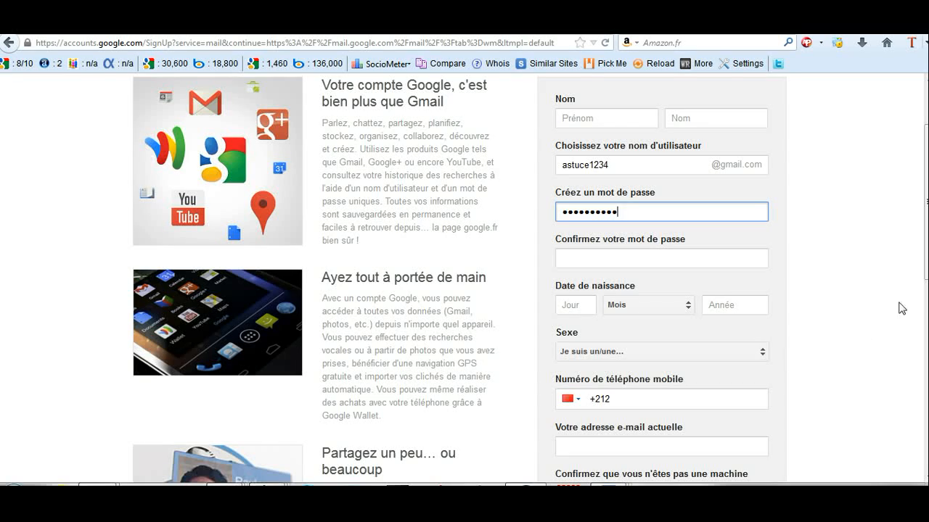
{"action": "scroll", "coordinate": [194, 364], "scroll_direction": "down", "scroll_amount": 3}
{"action": "scroll", "coordinate": [464, 277], "scroll_direction": "down", "scroll_amount": 4}
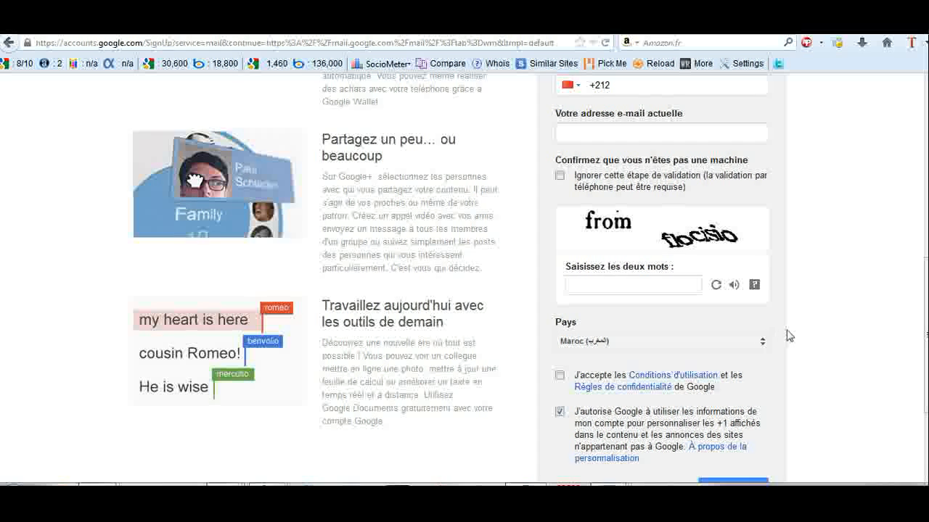
{"action": "scroll", "coordinate": [830, 415], "scroll_direction": "down", "scroll_amount": 2}
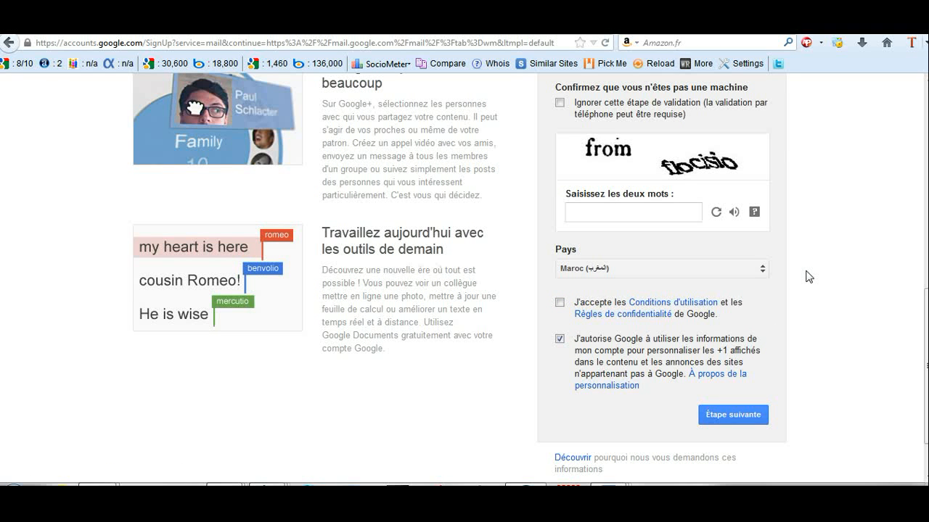
Step: Try filling in the mobile phone number and current e-mail address fields
{"action": "left_click_drag", "start_coordinate": [927, 306], "coordinate": [926, 240]}
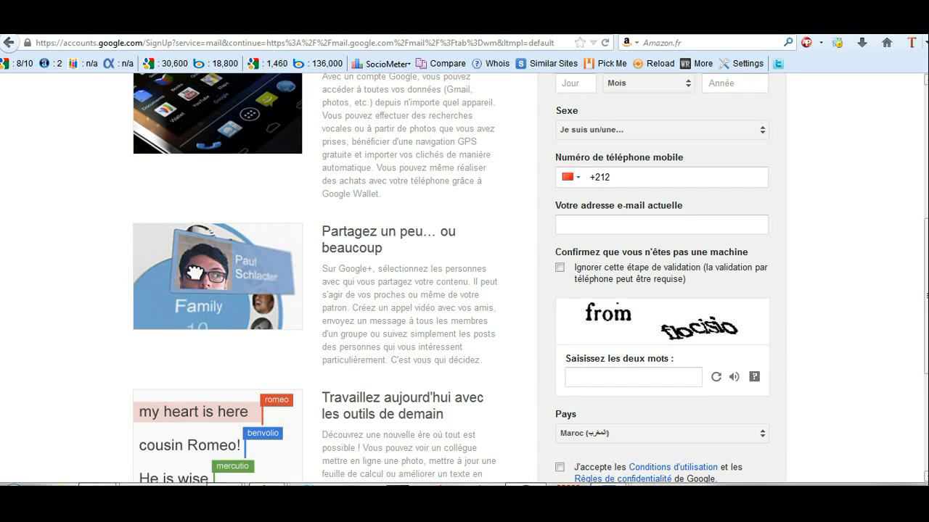
{"action": "left_click", "coordinate": [615, 177]}
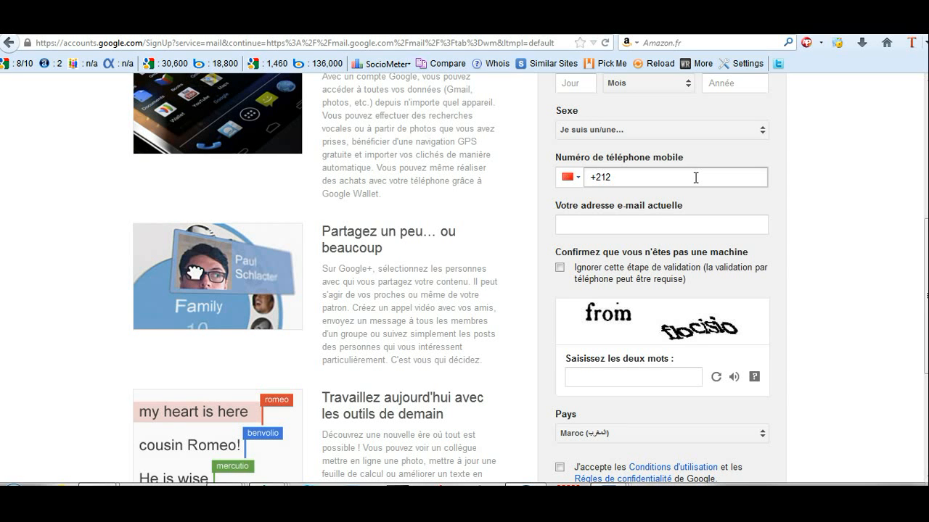
{"action": "left_click", "coordinate": [655, 222]}
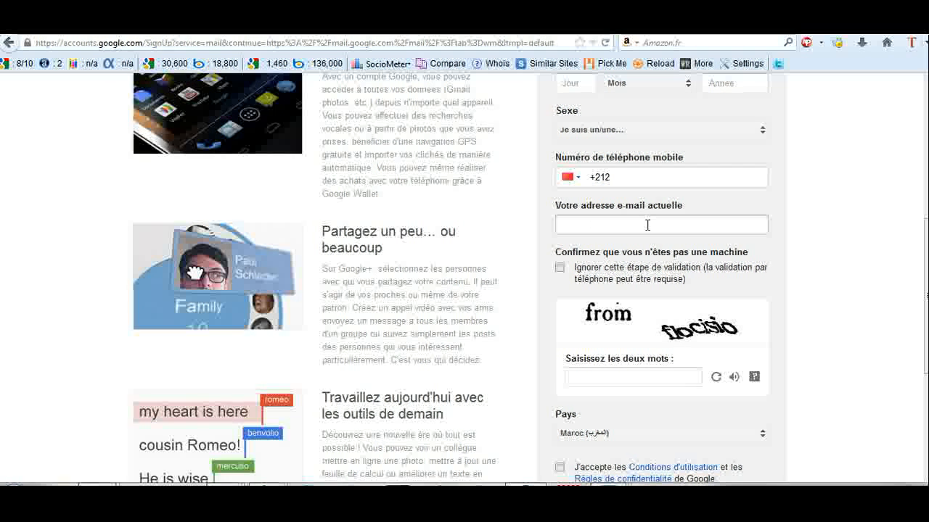
{"action": "left_click", "coordinate": [656, 174]}
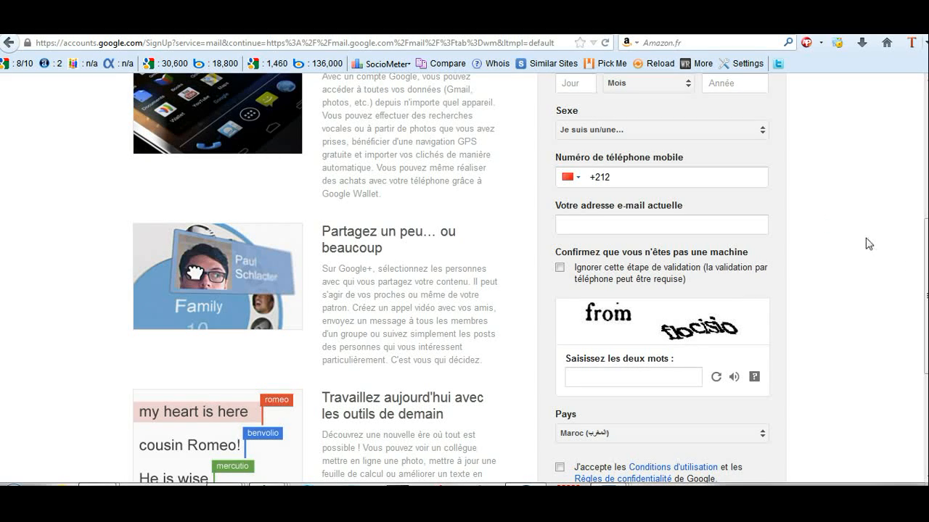
Step: Abandon sign-up for the Gmail sign-in page and show the Word document with the address
{"action": "left_click_drag", "start_coordinate": [926, 270], "coordinate": [926, 146]}
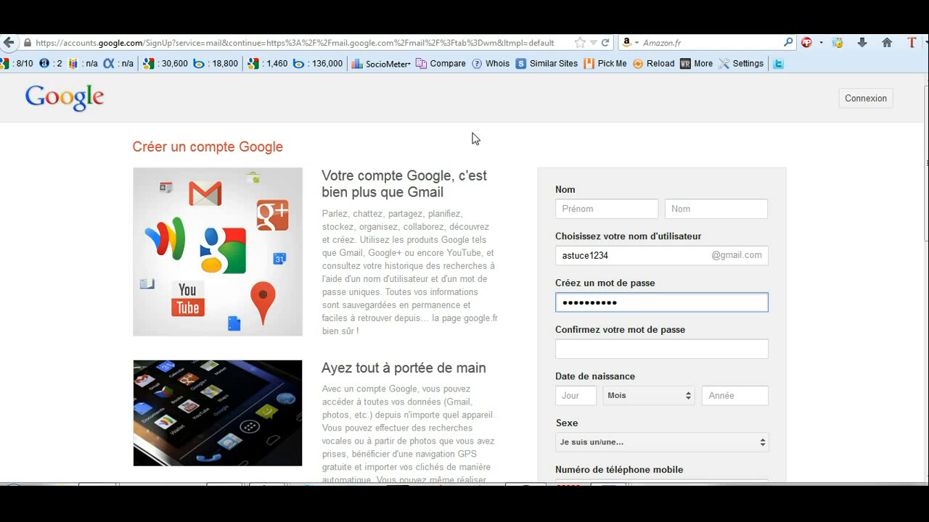
{"action": "left_click", "coordinate": [864, 100]}
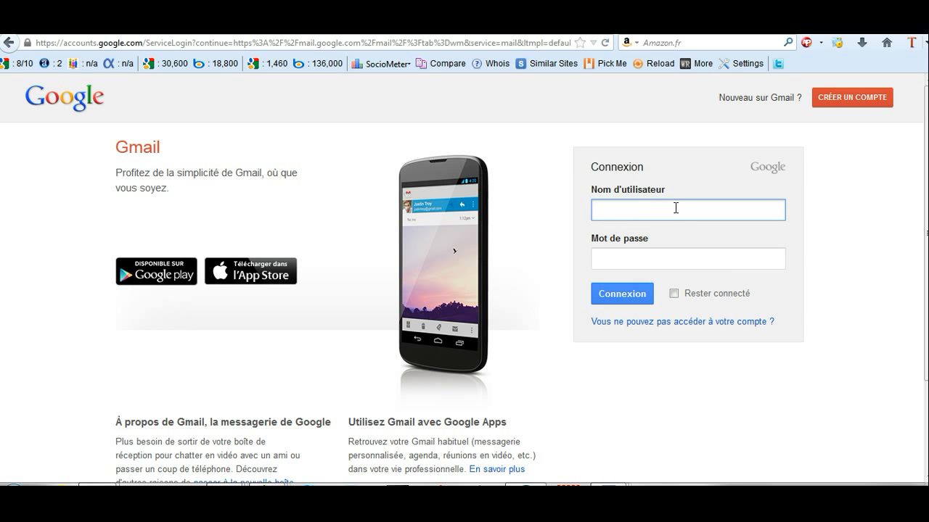
{"action": "left_click", "coordinate": [608, 485]}
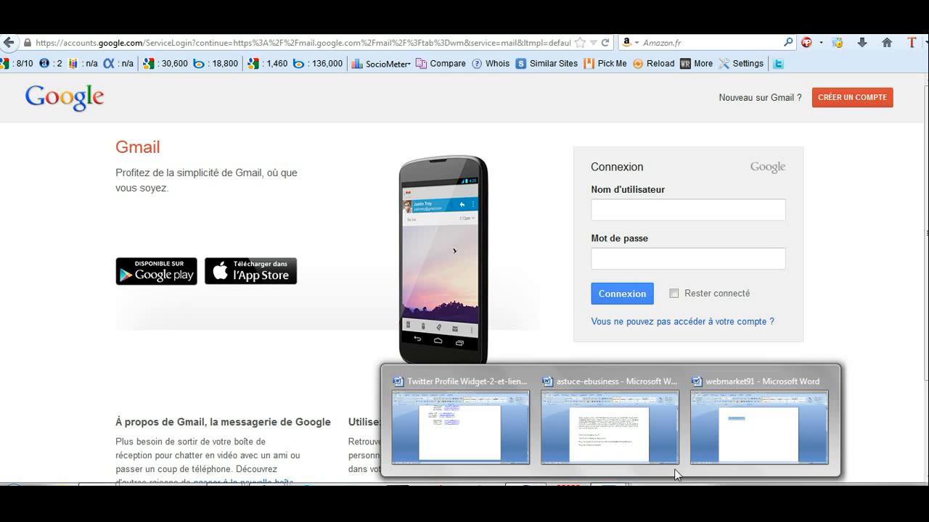
{"action": "left_click", "coordinate": [732, 451]}
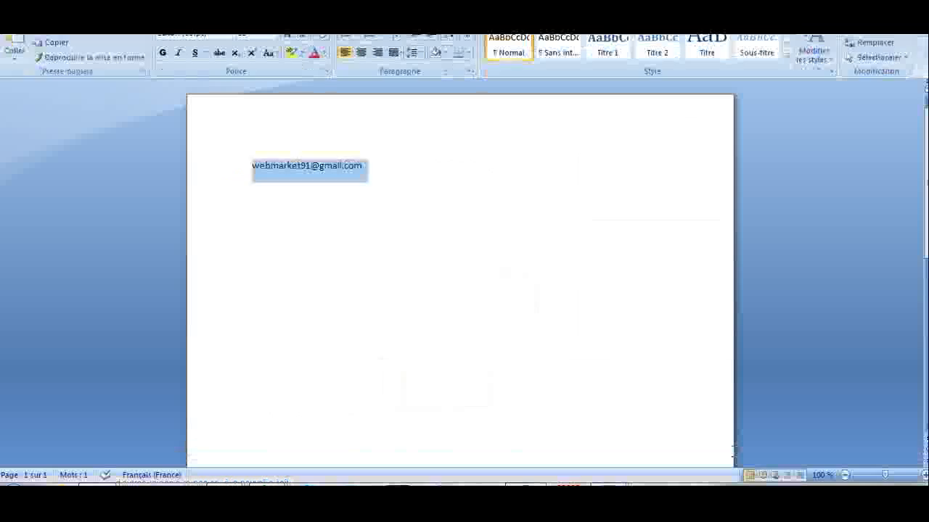
Step: Copy the Gmail address from the Word document and switch back to Firefox's sign-in page
{"action": "right_click", "coordinate": [288, 176]}
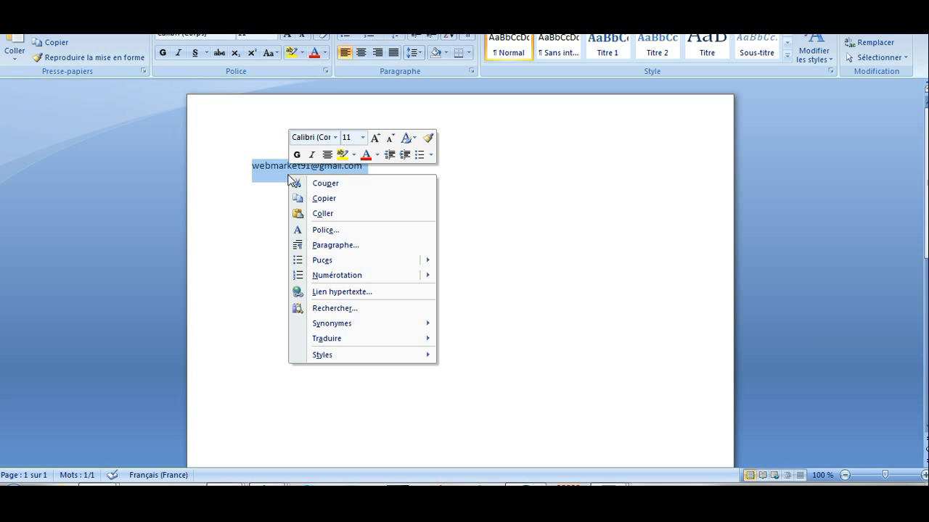
{"action": "left_click", "coordinate": [321, 201]}
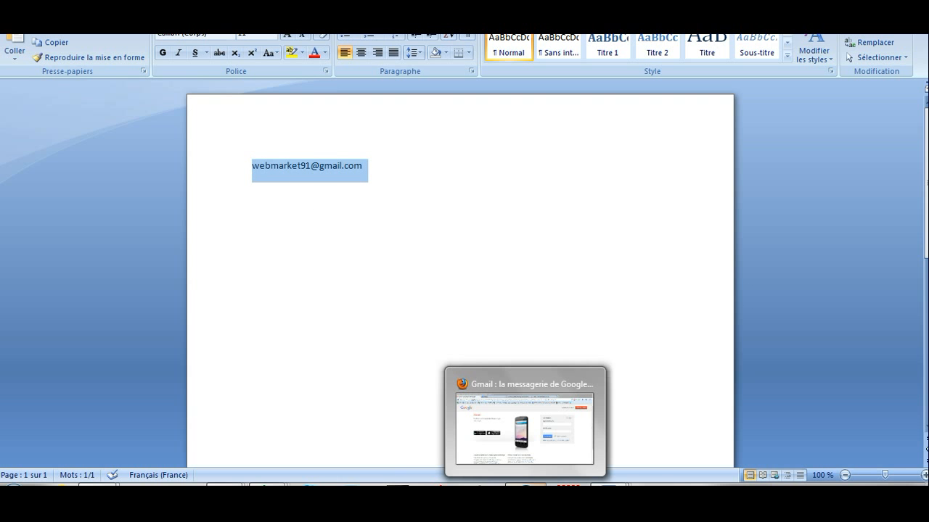
{"action": "left_click", "coordinate": [525, 484]}
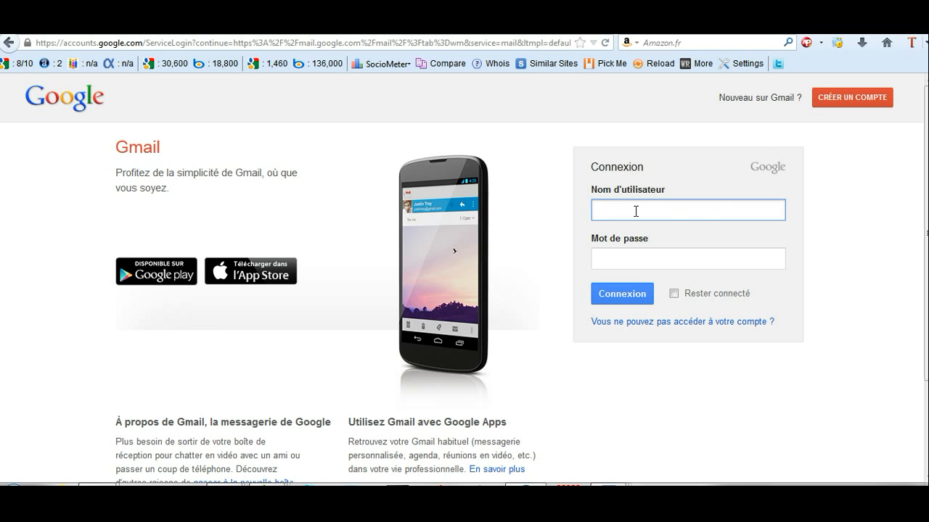
Step: Paste the copied Gmail address as the username and start entering the password
{"action": "key", "text": "ctrl+v"}
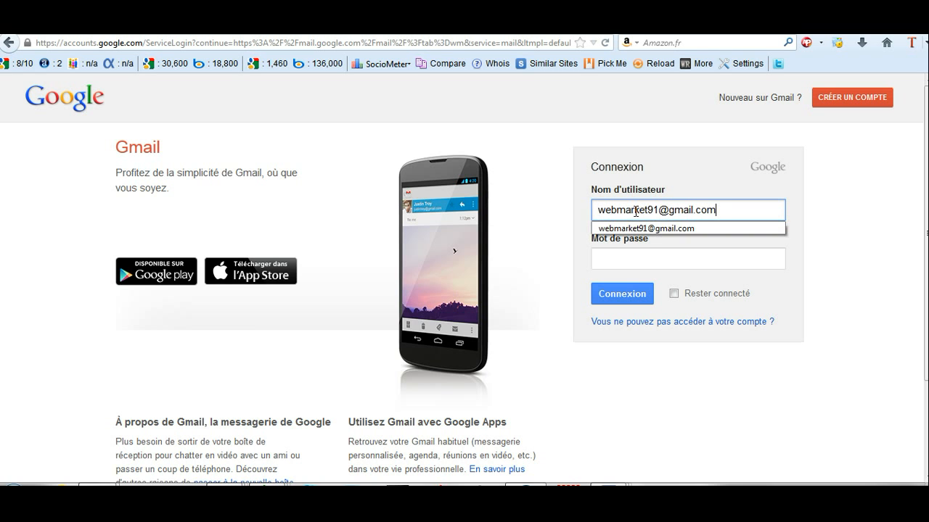
{"action": "left_click", "coordinate": [623, 266]}
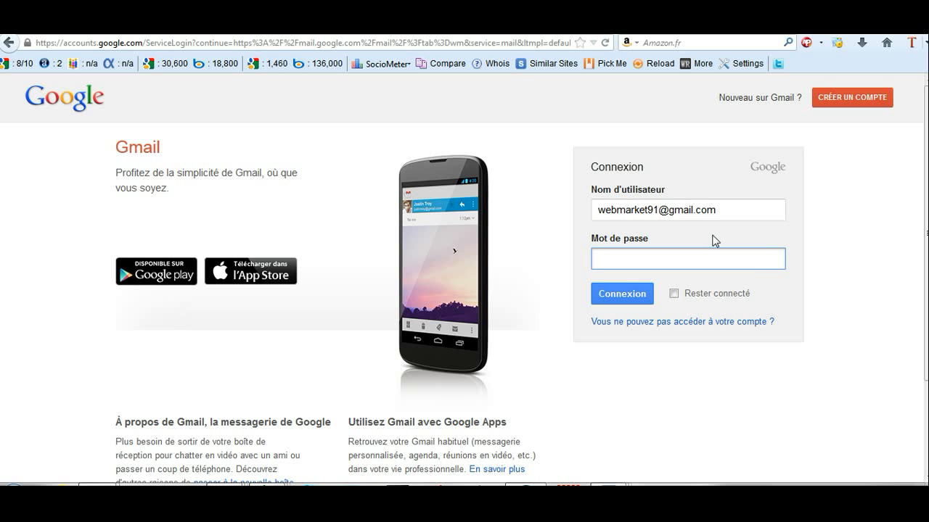
{"action": "key", "text": "Caps_Lock"}
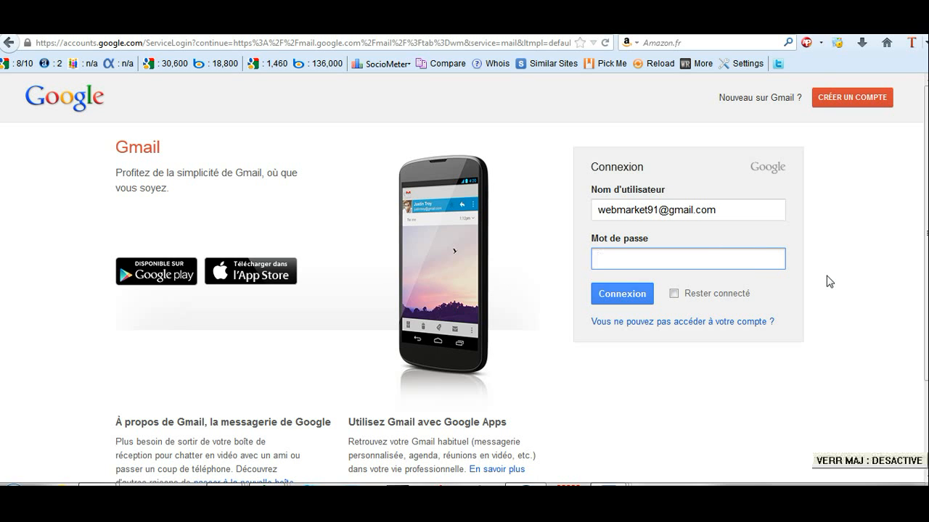
{"action": "key", "text": "Caps_Lock"}
{"action": "key", "text": "Tab"}
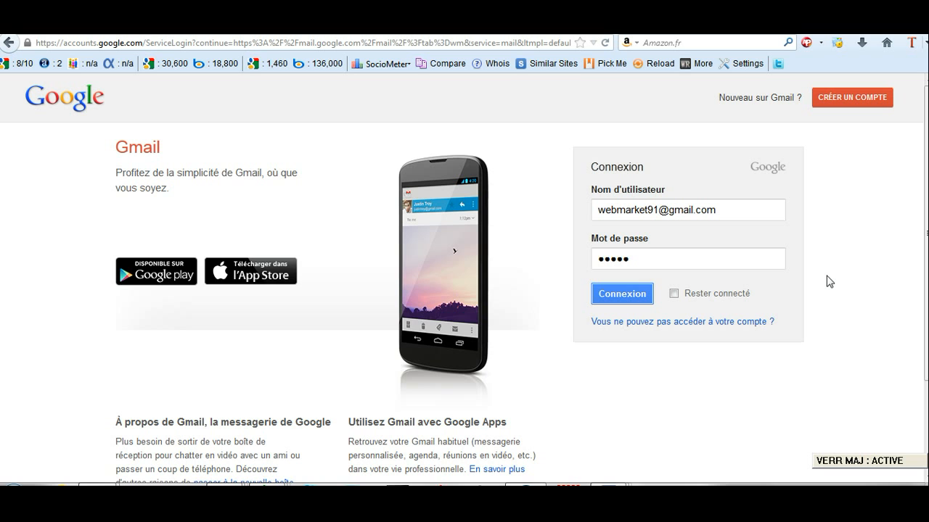
{"action": "key", "text": "Caps_Lock"}
Step: Correct the password, sign in to the inbox, and go to the Google homepage
{"action": "left_click", "coordinate": [682, 264]}
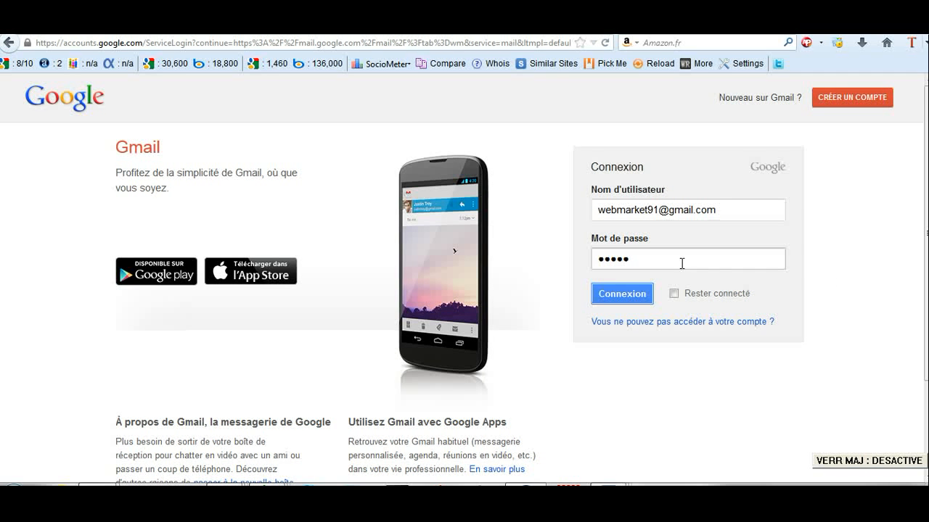
{"action": "key", "text": "BackSpace"}
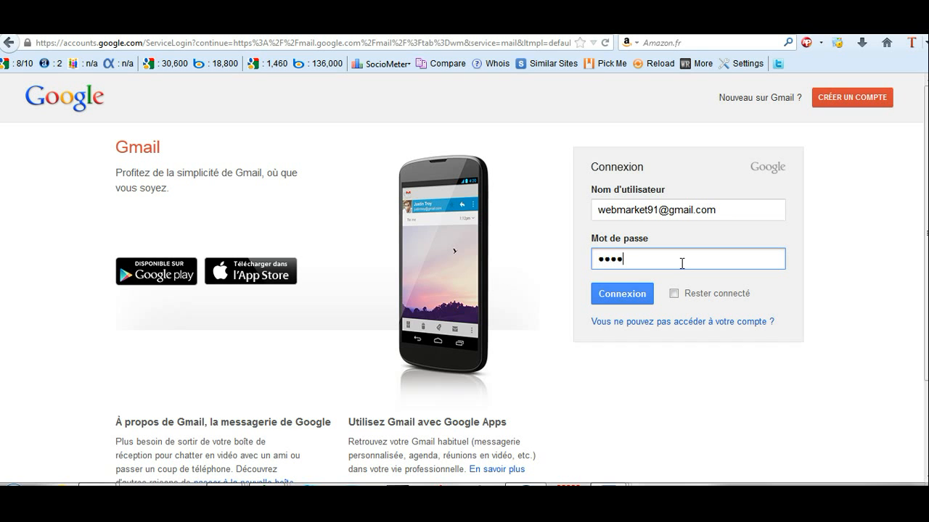
{"action": "type", "text": "a"}
{"action": "key", "text": "Caps_Lock"}
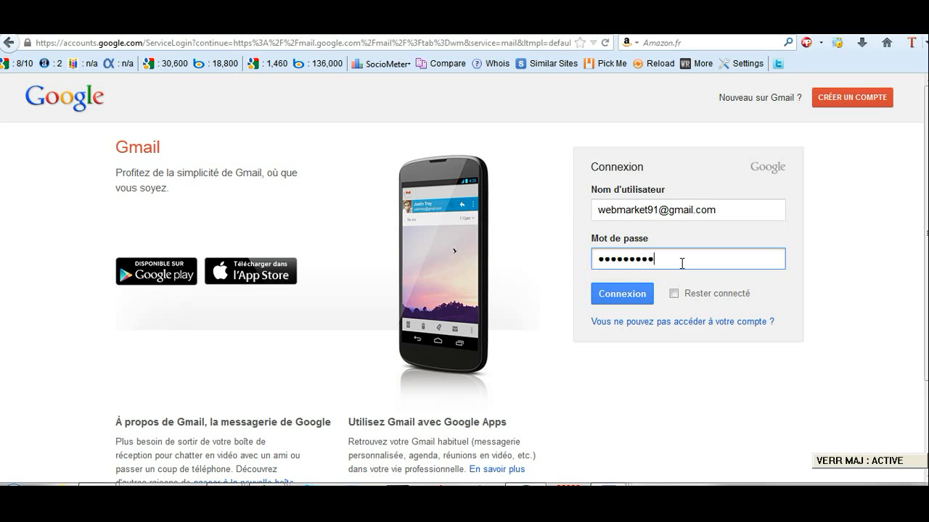
{"action": "left_click", "coordinate": [622, 293]}
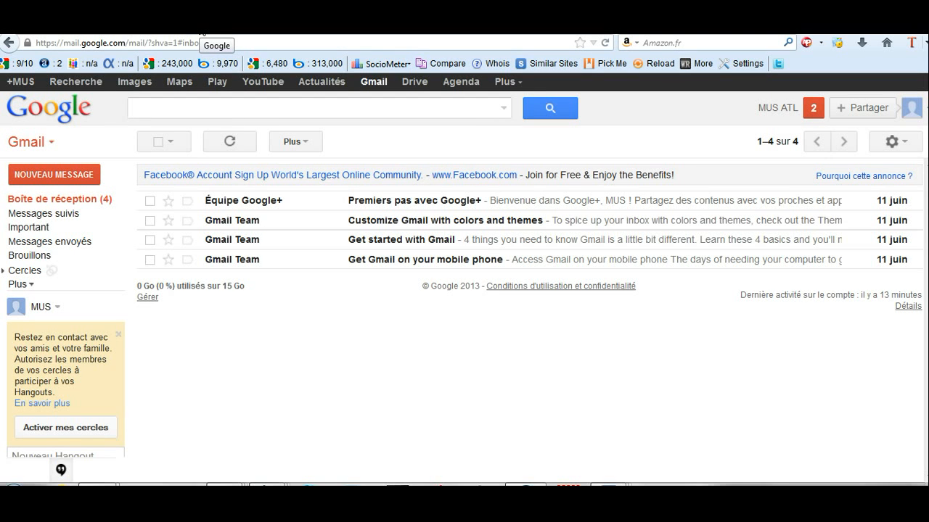
{"action": "left_click", "coordinate": [202, 34]}
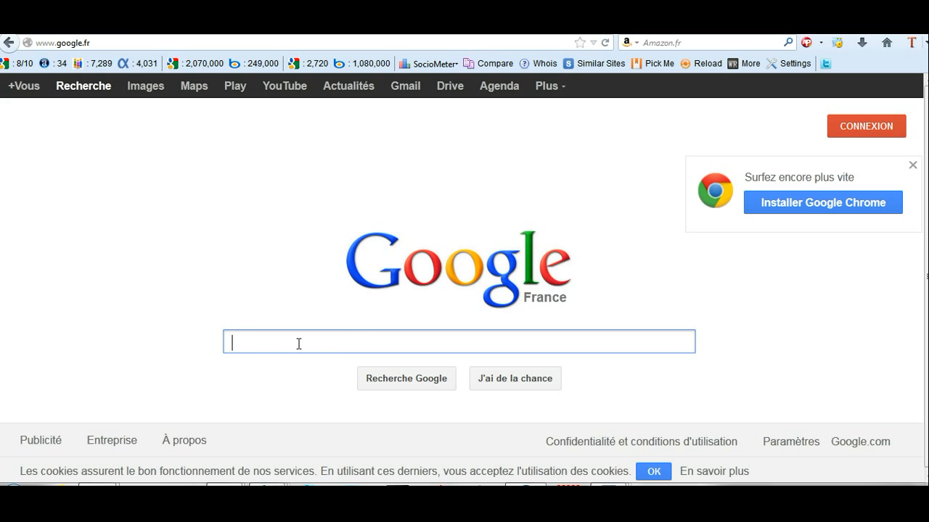
Step: Search Google for 'blogger' and open the 'Blogger: Create your free Blog' result
{"action": "type", "text": "blog"}
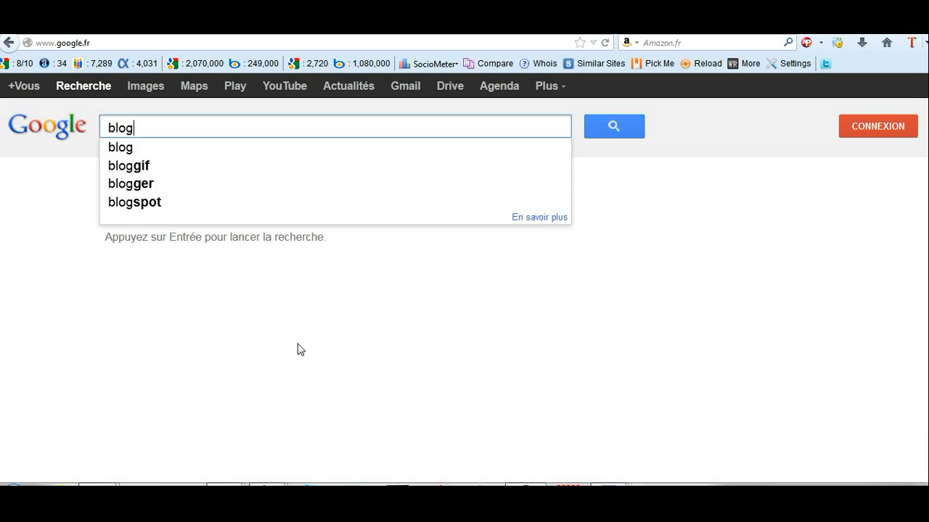
{"action": "type", "text": "ger"}
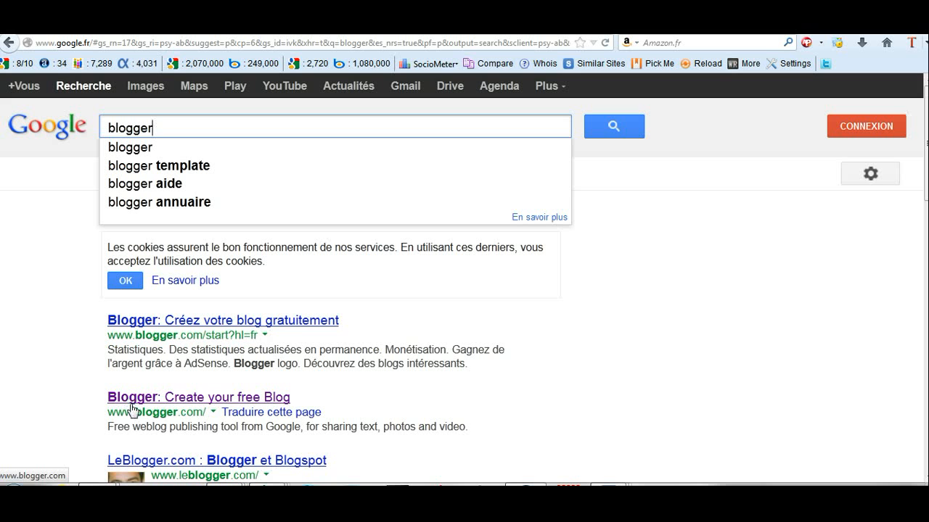
{"action": "left_click", "coordinate": [170, 403]}
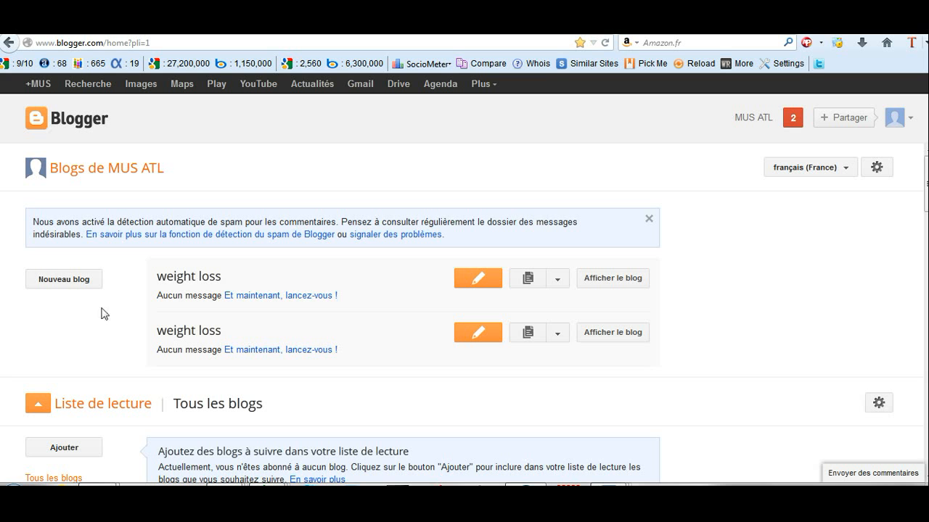
Step: Use Nouveau blog on the Blogger dashboard to bring up the Créer un blog dialog
{"action": "left_click", "coordinate": [64, 283]}
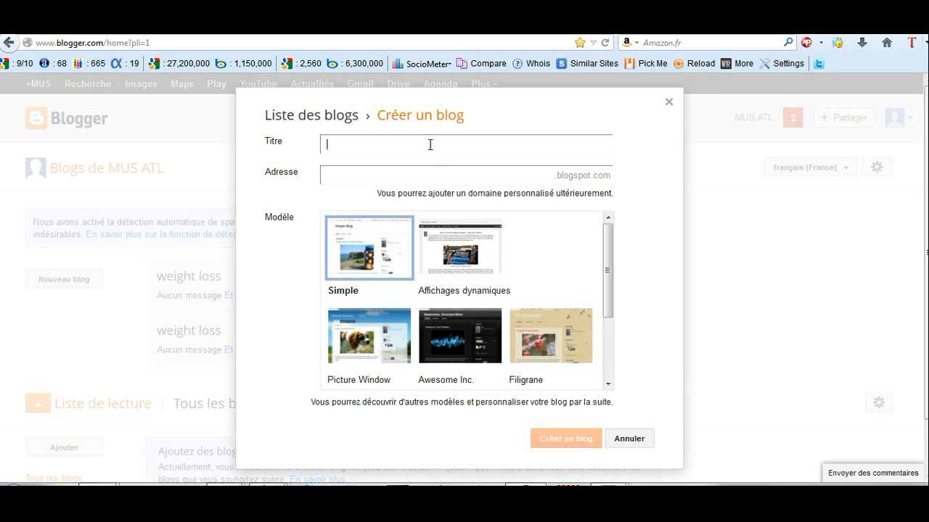
Step: Enter 'weight loss diet' in the Titre field of the new blog
{"action": "type", "text": "weight"}
{"action": "type", "text": "loss diet"}
{"action": "left_click", "coordinate": [362, 176]}
Step: Try addresses like 'weight-loss1234', ending on the available 'weight-loss-123diet'
{"action": "type", "text": "weight"}
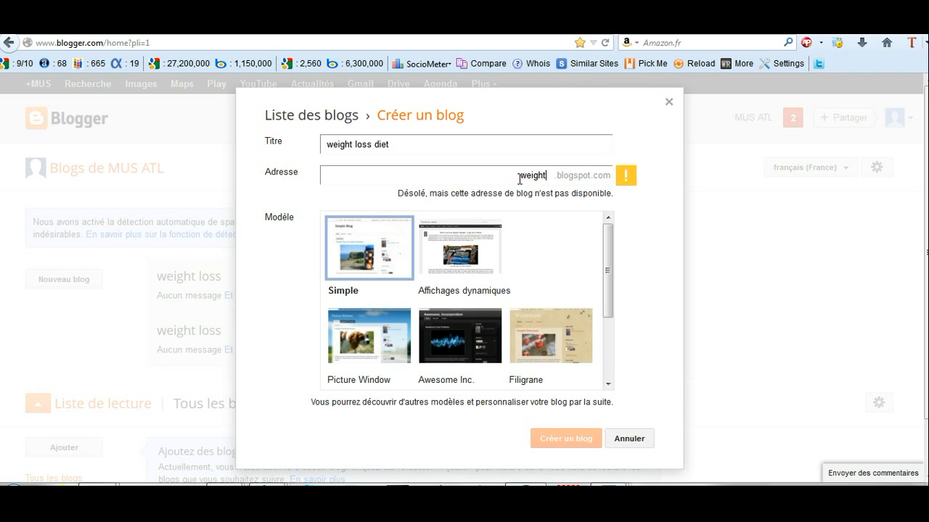
{"action": "type", "text": "-loss"}
{"action": "key", "text": "Caps_Lock"}
{"action": "type", "text": "12"}
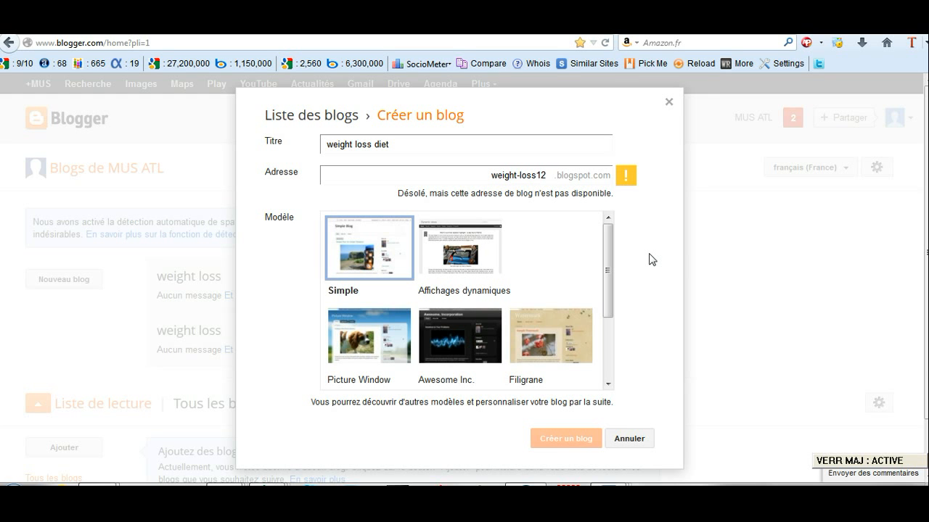
{"action": "type", "text": "3"}
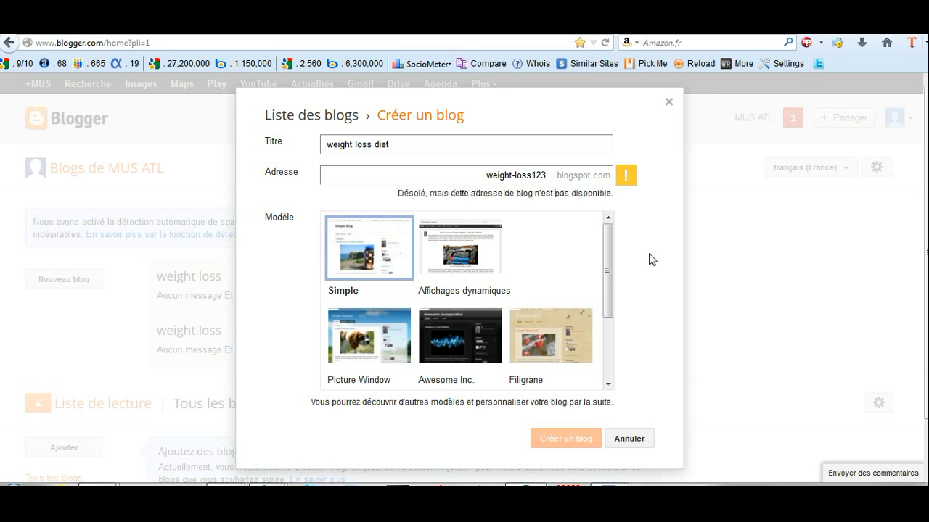
{"action": "type", "text": "4"}
{"action": "key", "text": "BackSpace"}
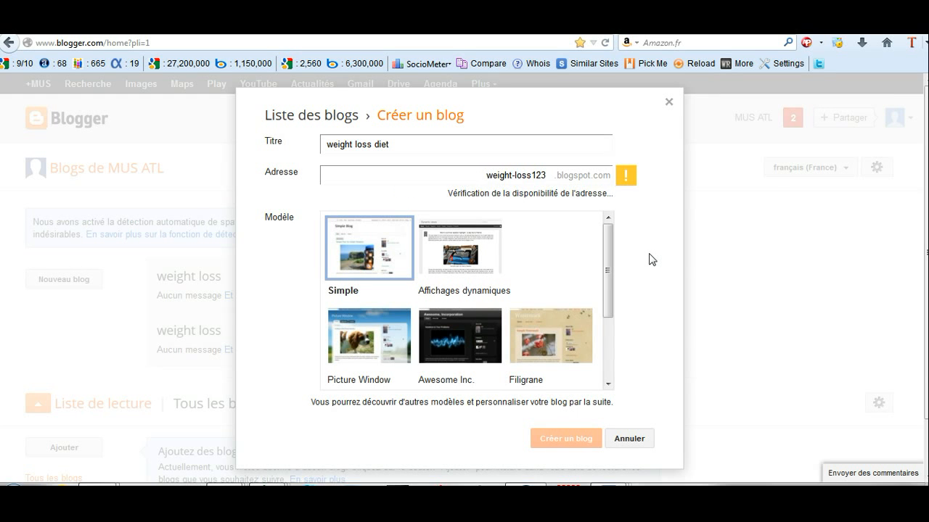
{"action": "key", "text": "BackSpace"}
{"action": "key", "text": "BackSpace"}
{"action": "key", "text": "BackSpace"}
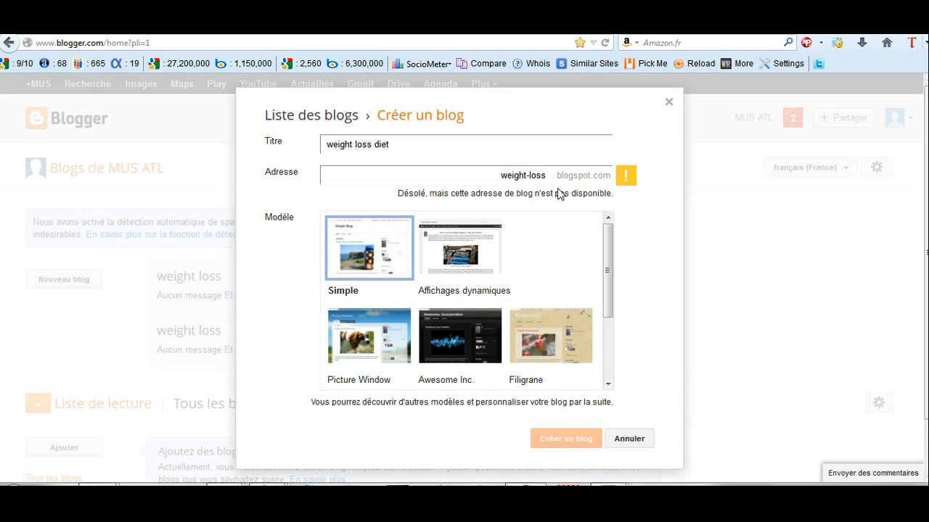
{"action": "key", "text": "Caps_Lock"}
{"action": "type", "text": "-diet"}
{"action": "key", "text": "Caps_Lock"}
{"action": "type", "text": "123"}
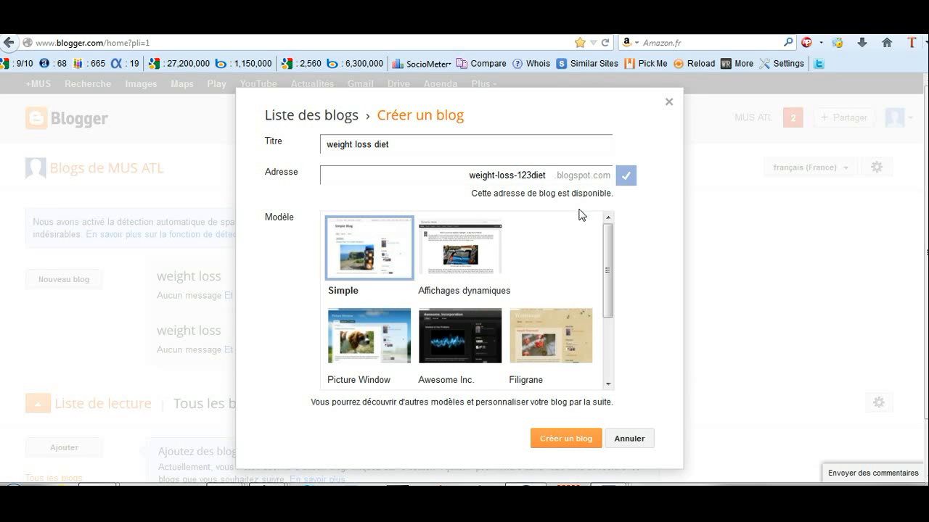
Step: Create the 'weight loss diet' blog with the Simple template
{"action": "left_click", "coordinate": [535, 176]}
{"action": "left_click", "coordinate": [557, 441]}
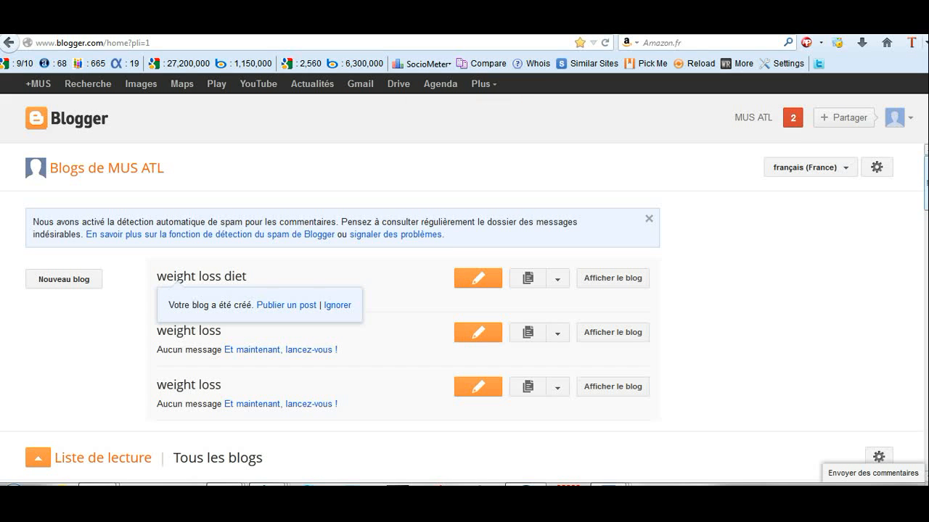
Step: View the live 'weight loss diet' blog at weight-loss-123diet.blogspot.com
{"action": "left_click", "coordinate": [614, 285]}
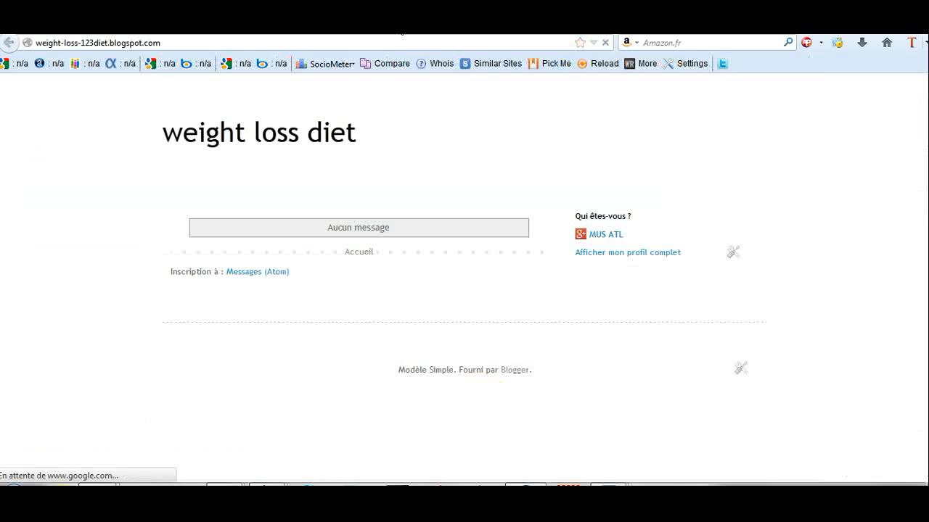